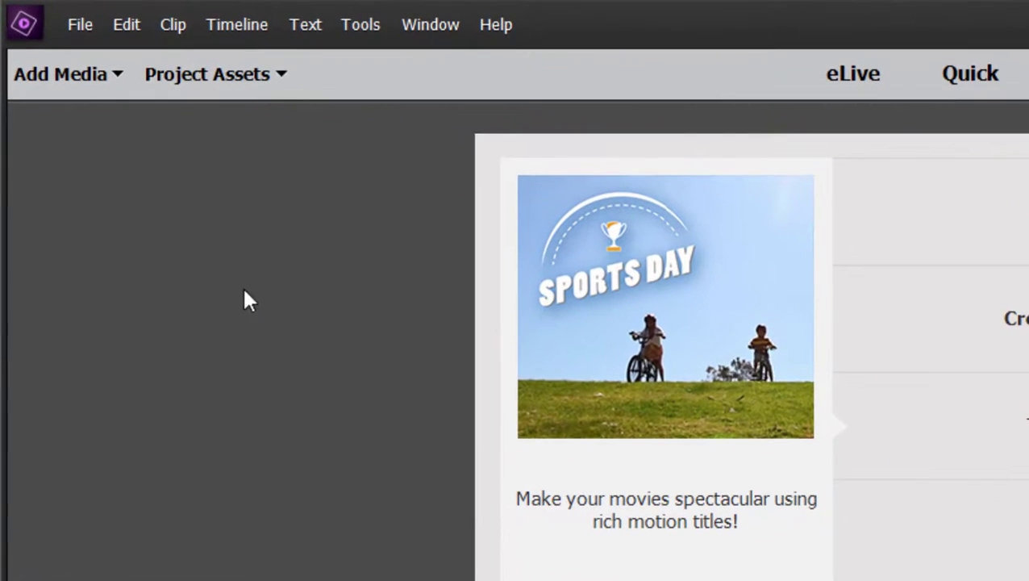
Pin the project media panel open and select the first OhioSummer clip.
click(200, 93)
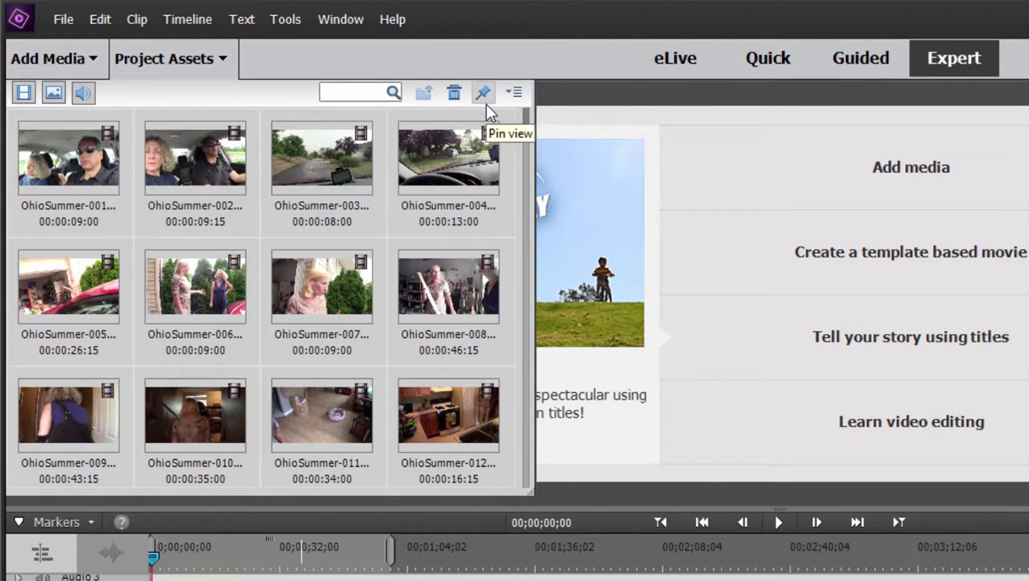
click(483, 94)
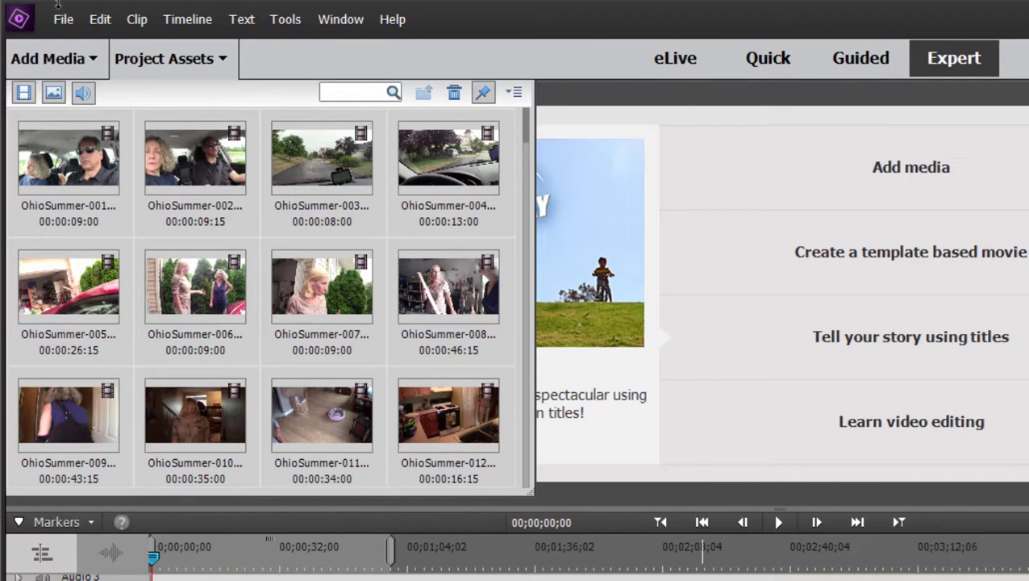
click(197, 61)
click(198, 61)
click(483, 93)
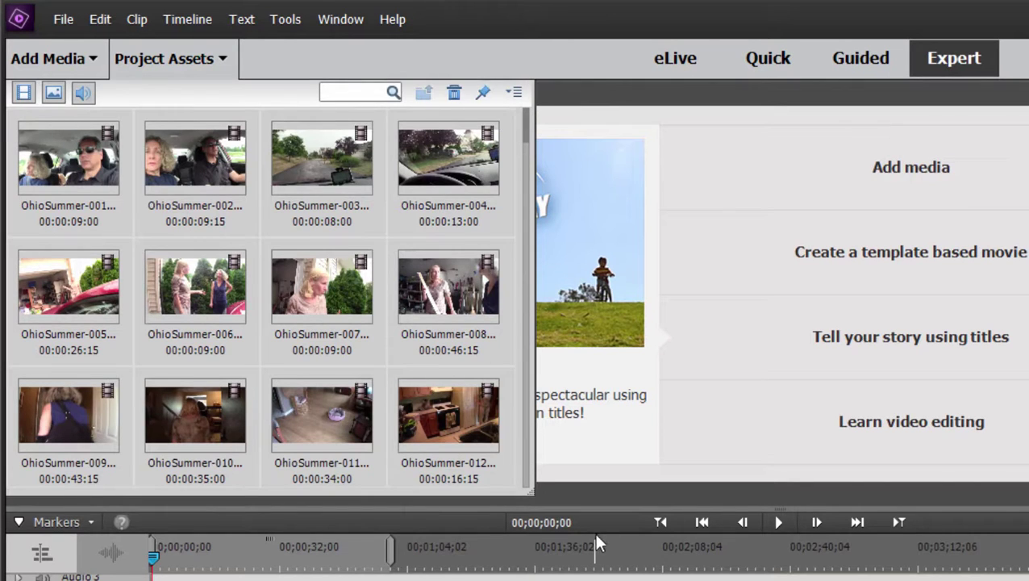
click(596, 550)
click(157, 58)
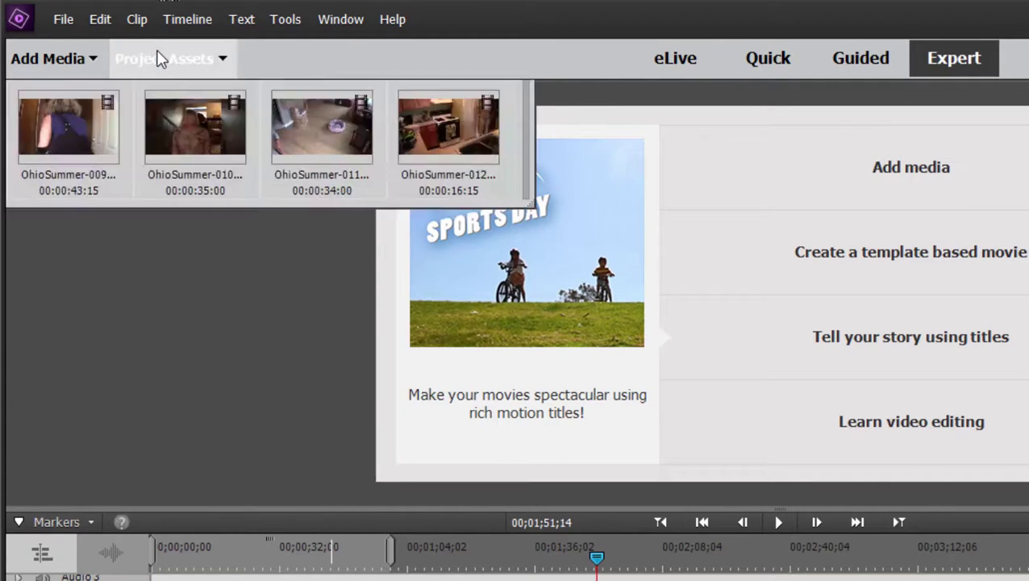
click(483, 96)
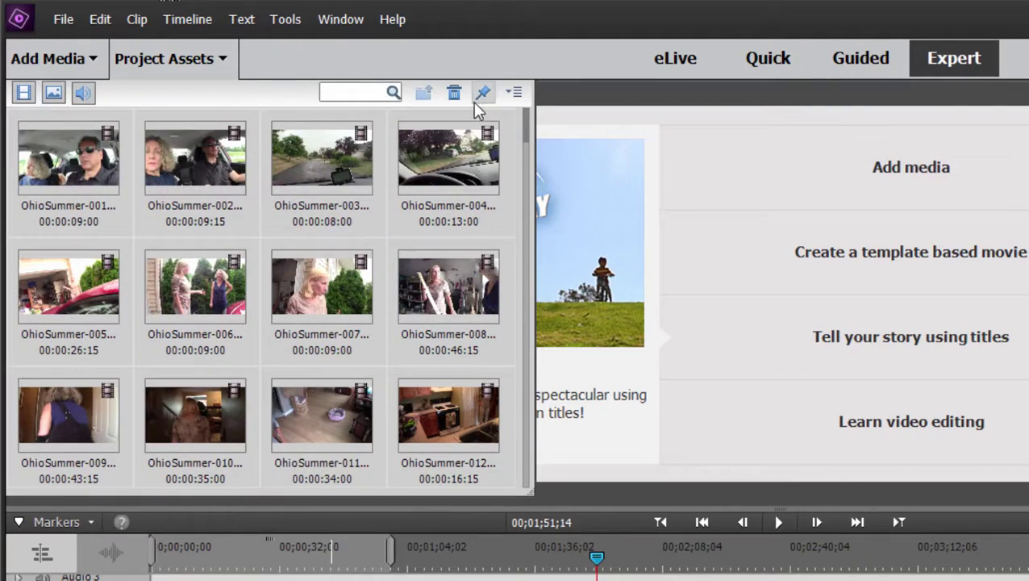
click(74, 140)
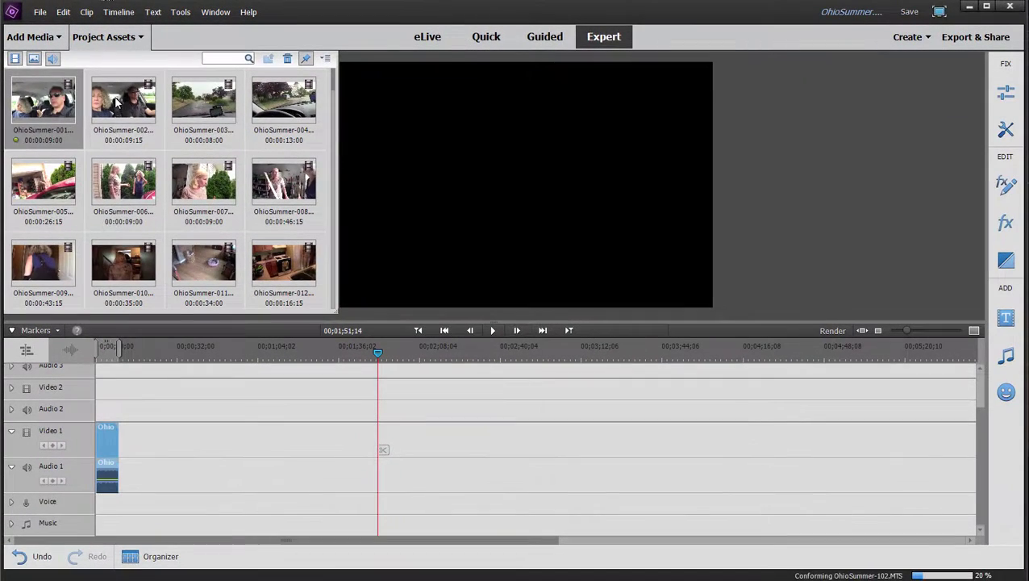
Place OhioSummer-002 and -003 after the first clip on Video 1, zoomed to fit.
drag(116, 103, 125, 466)
drag(179, 107, 143, 450)
click(118, 37)
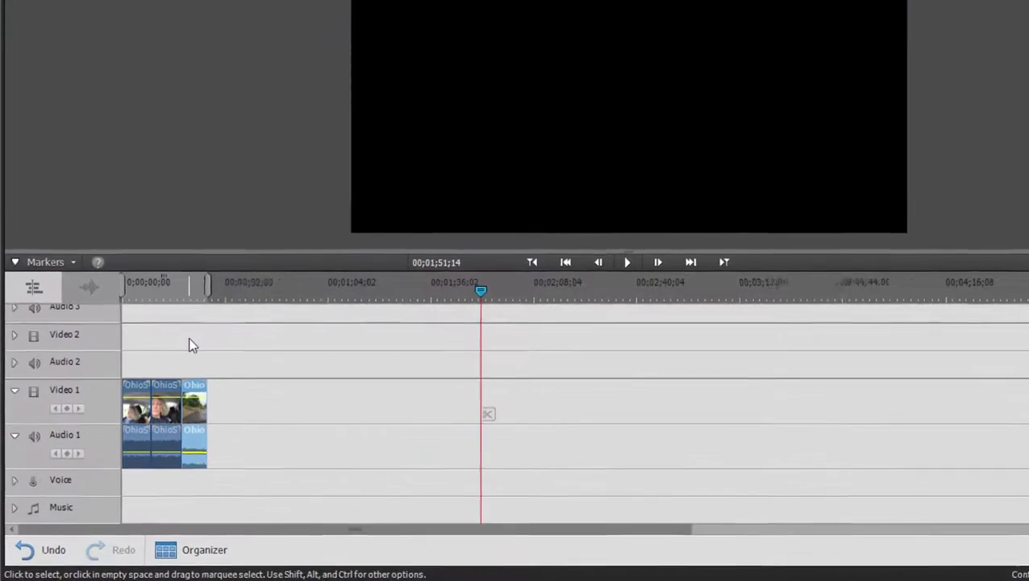
key(minus)
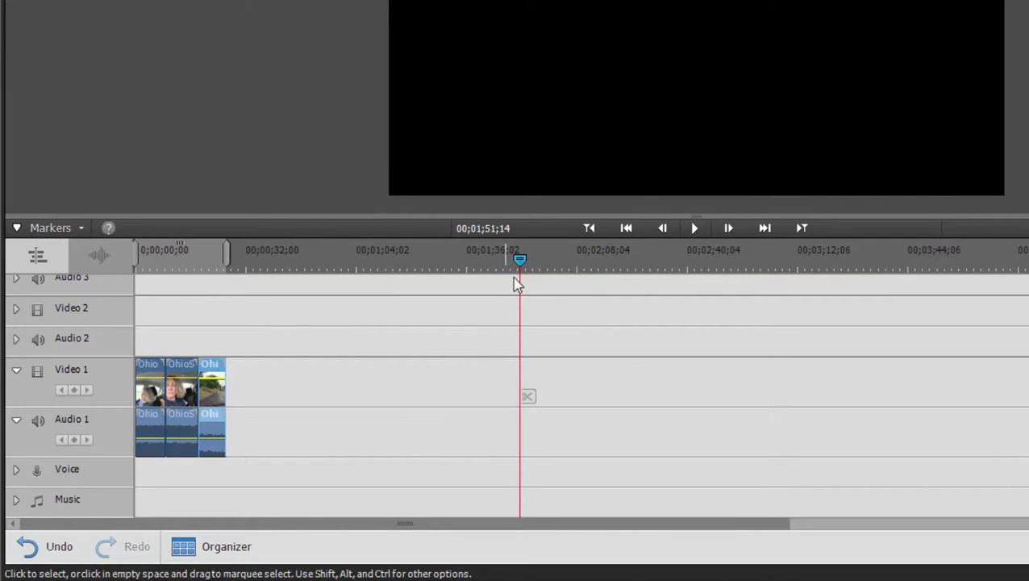
drag(496, 270, 145, 268)
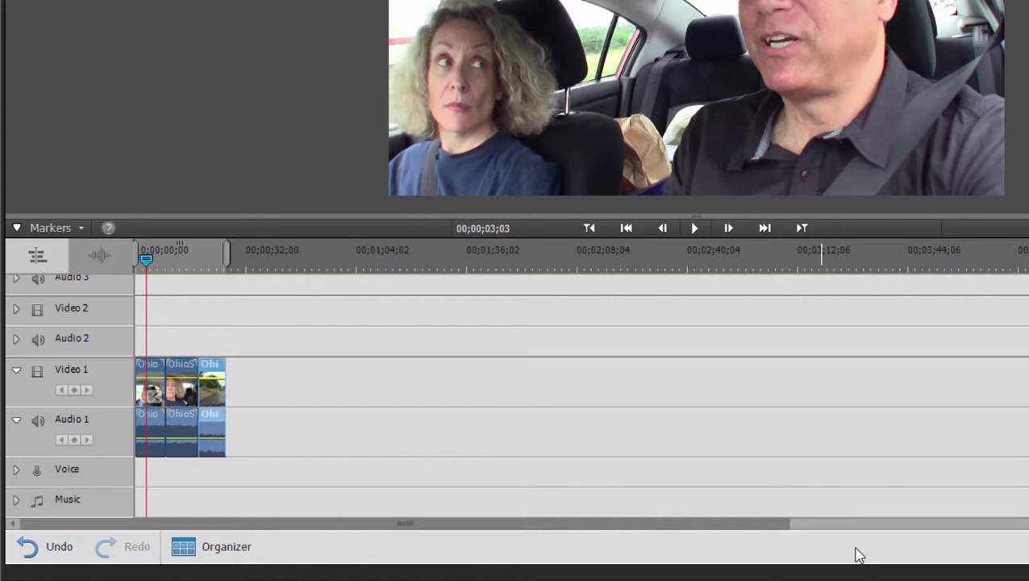
key(equal)
key(equal)
key(equal)
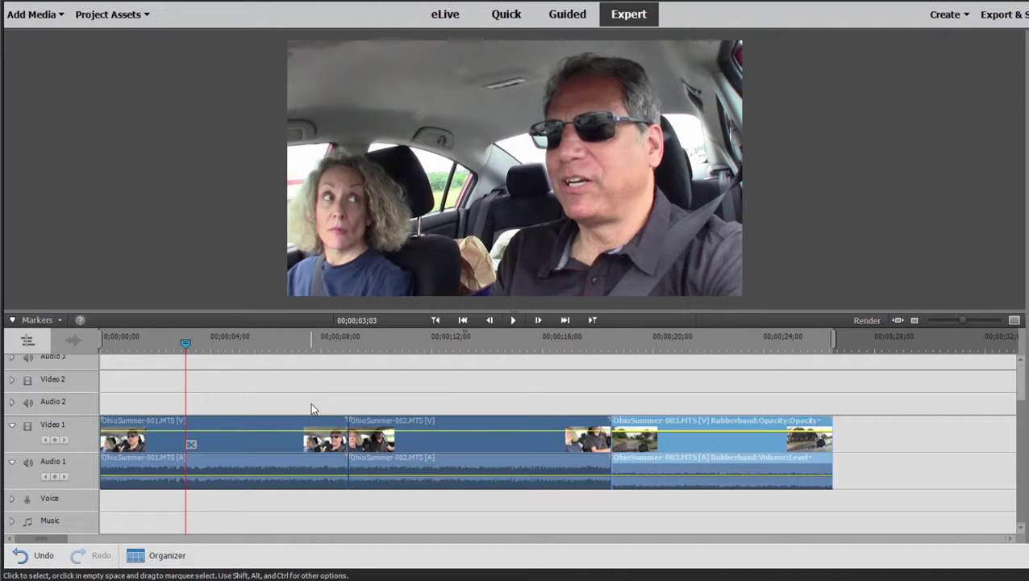
Trim OhioSummer-001's start and end, then lengthen its end so 002 and 003 ripple along.
click(135, 16)
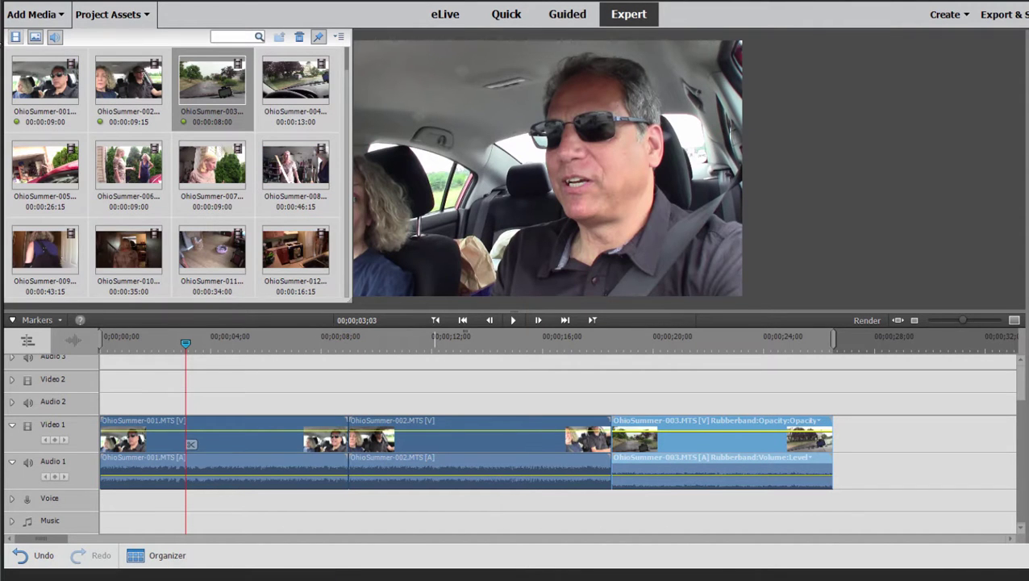
click(123, 16)
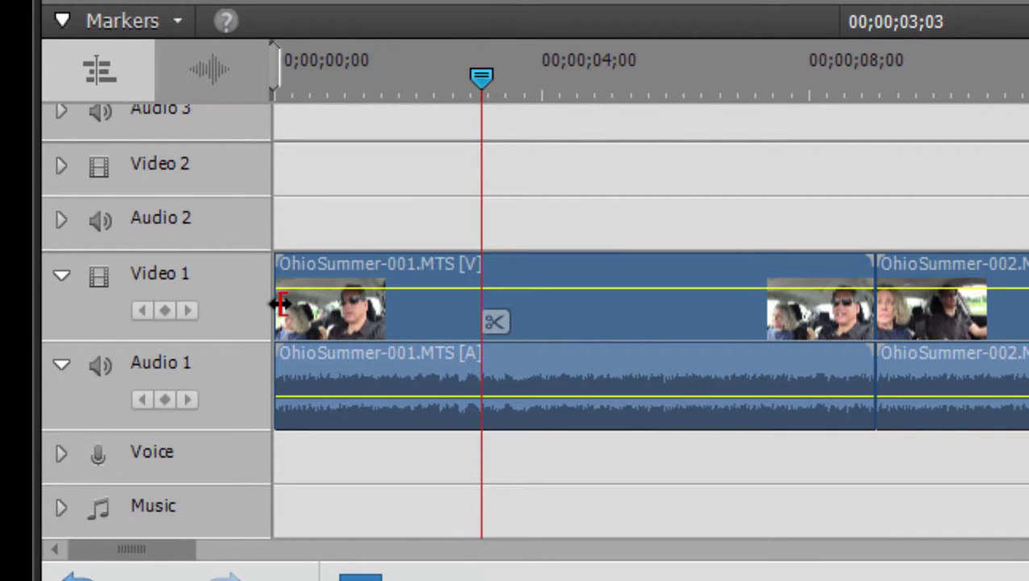
drag(281, 304, 412, 313)
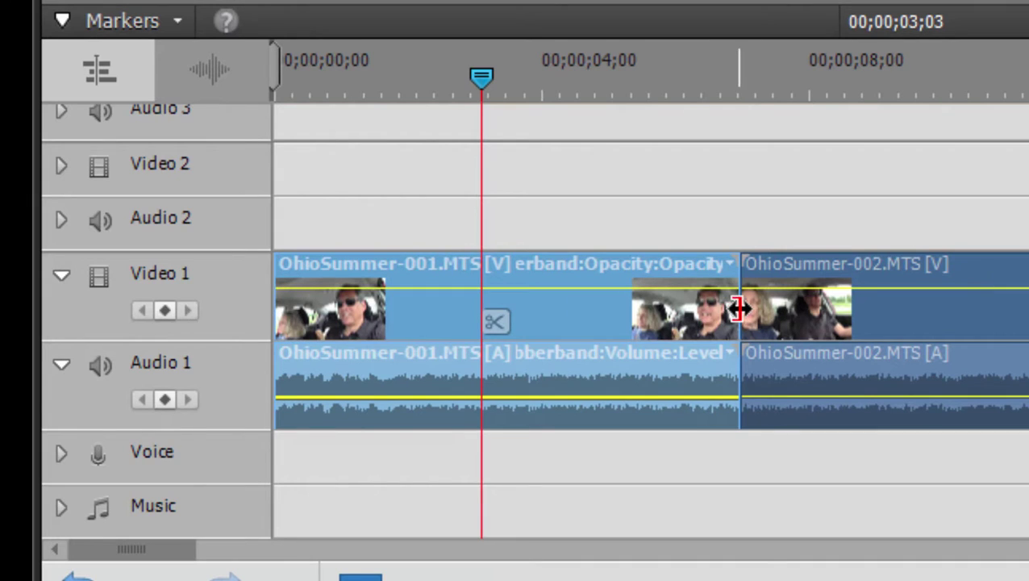
drag(738, 308, 622, 283)
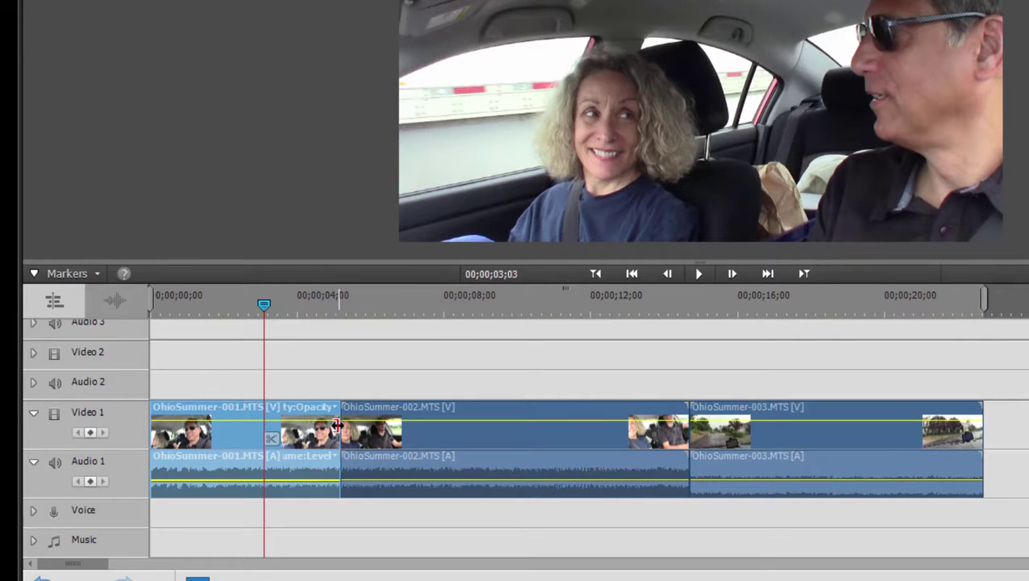
drag(340, 430, 384, 434)
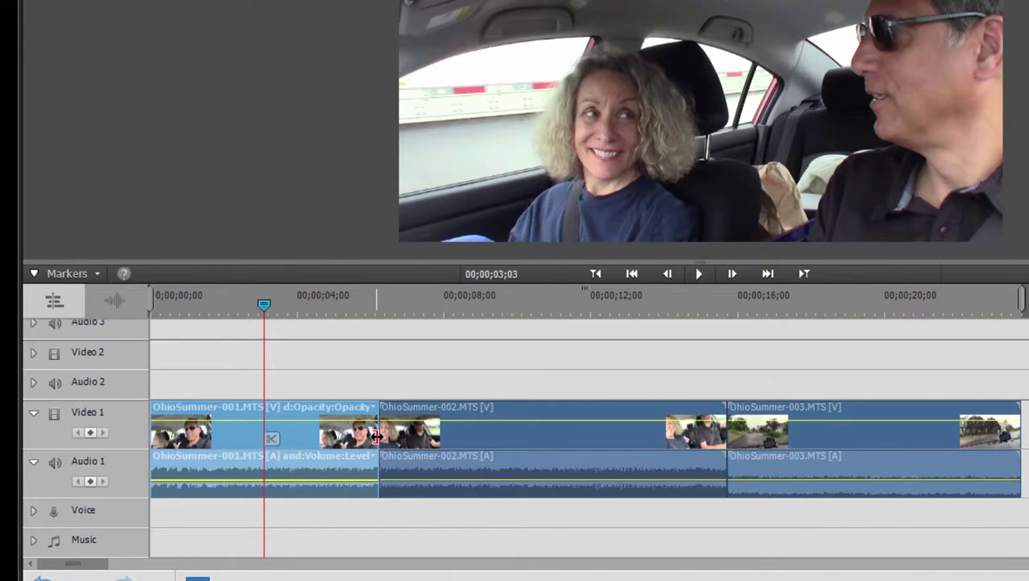
drag(376, 435, 322, 434)
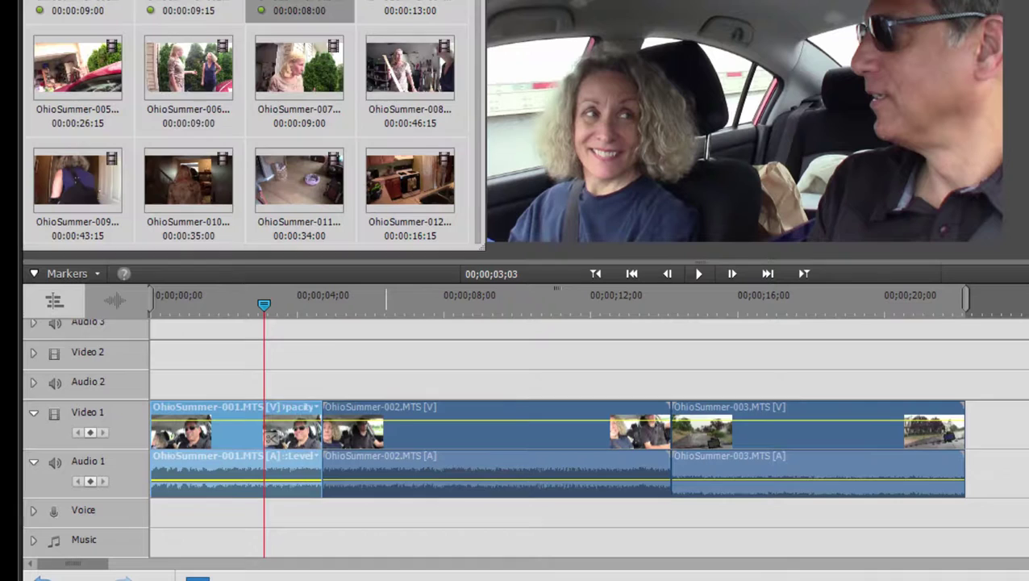
drag(200, 80, 327, 471)
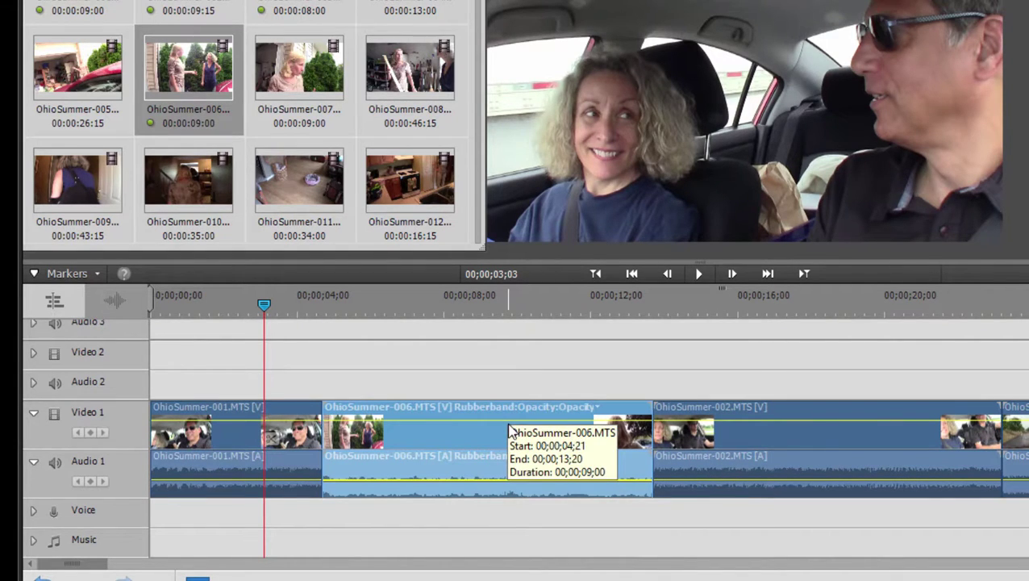
key(Delete)
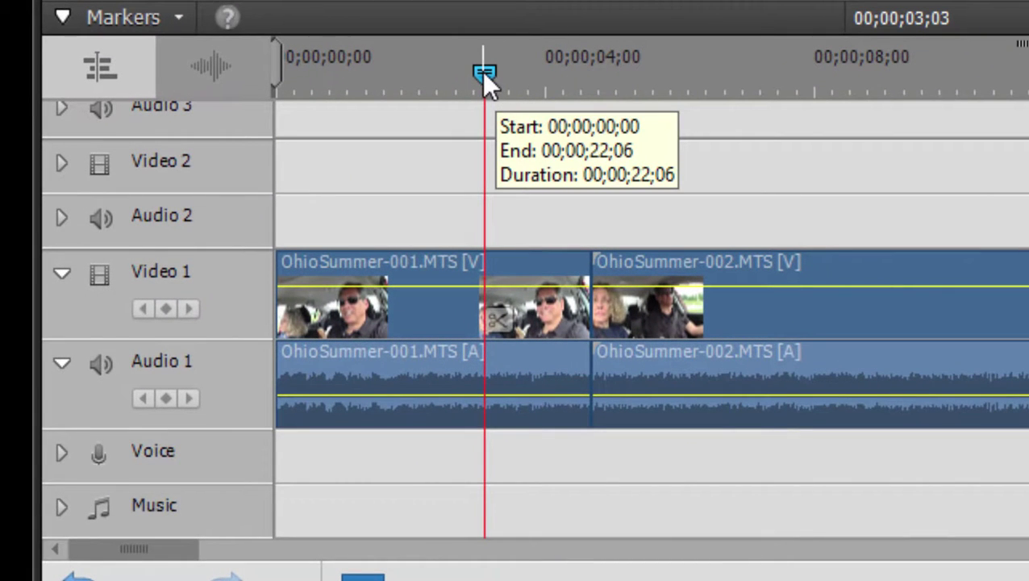
Split OhioSummer-001 at 00;00;02;07.
drag(481, 71, 425, 74)
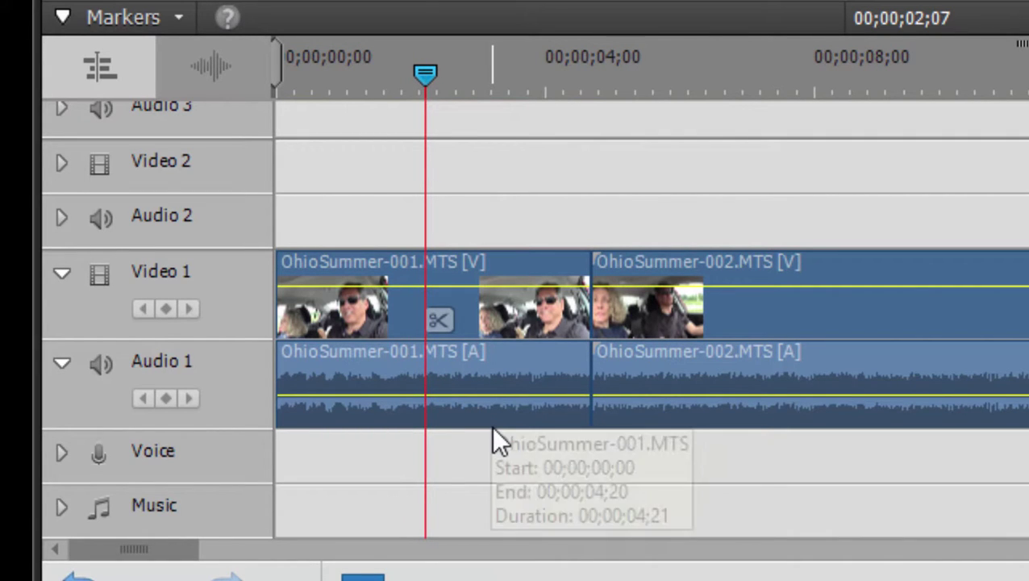
click(436, 317)
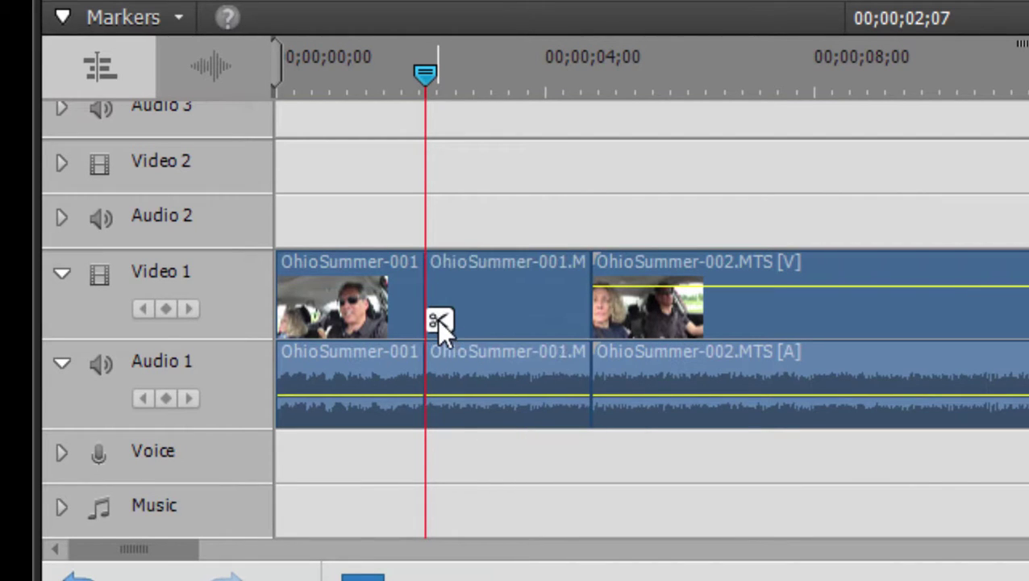
click(522, 310)
Trim the middle piece shorter so OhioSummer-002 starts at 00;00;04;12.
click(371, 313)
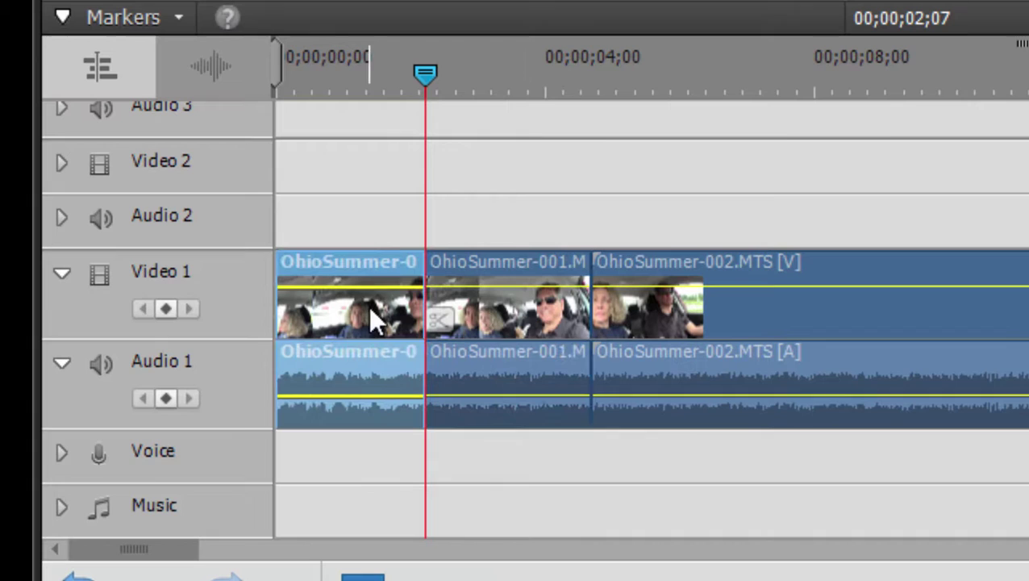
click(551, 324)
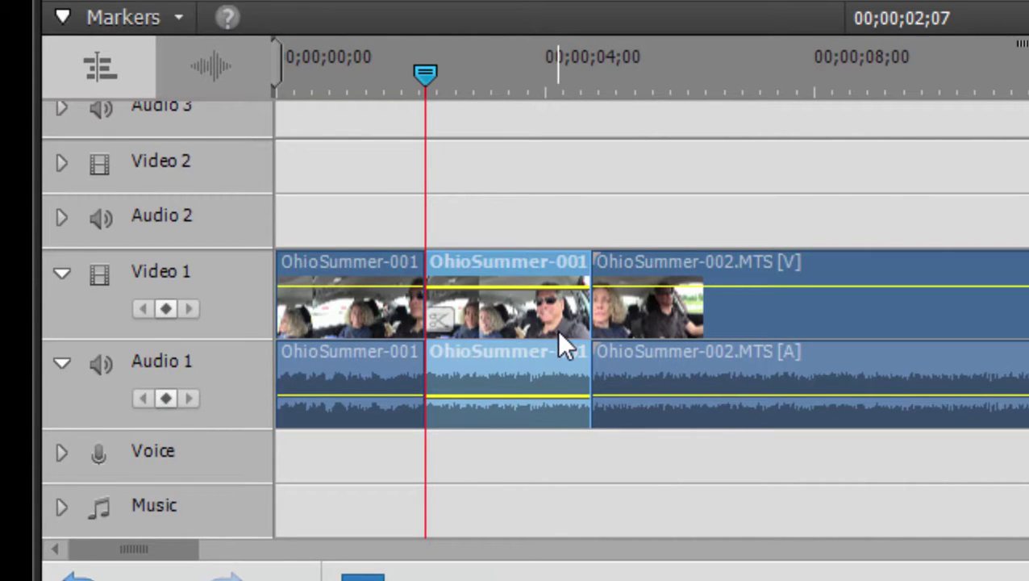
key(Delete)
key(ctrl+z)
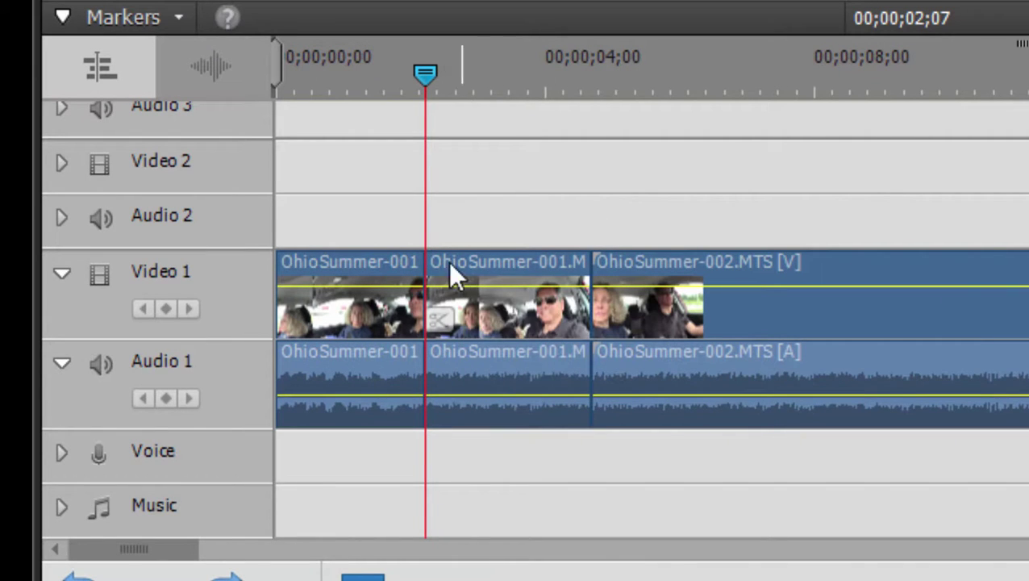
drag(422, 264, 444, 284)
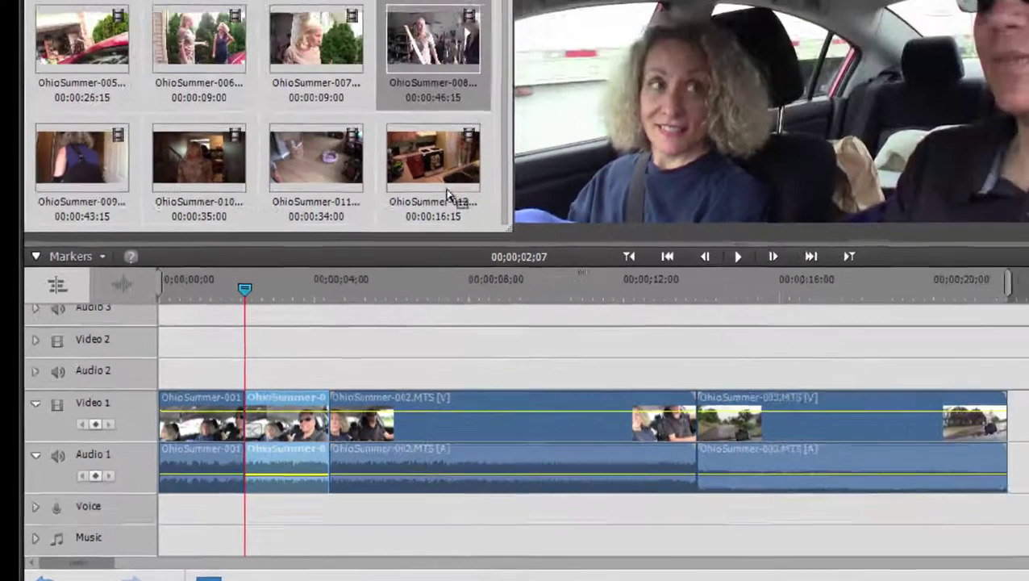
Add OhioSummer-008 to Video 2 and OhioSummer-027 to Video 3 from 00;00;02;07.
drag(398, 81, 298, 372)
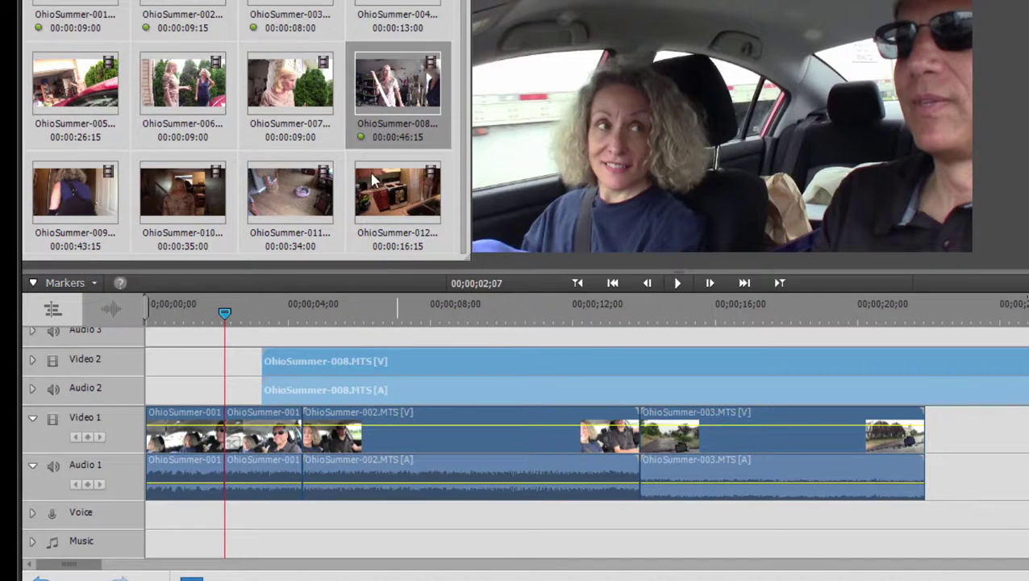
scroll(375, 185, down, 5)
scroll(375, 179, up, 1)
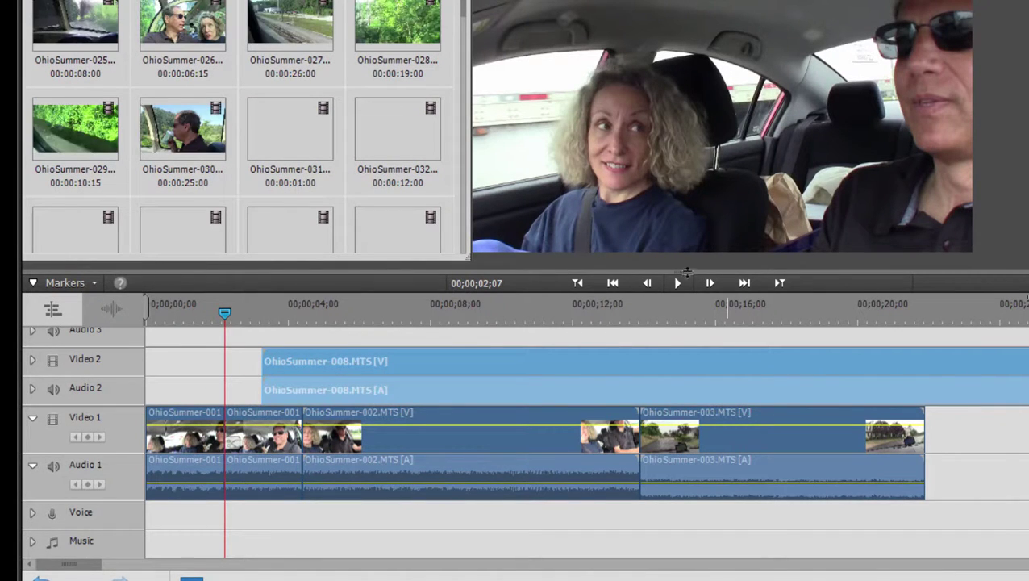
drag(686, 272, 681, 199)
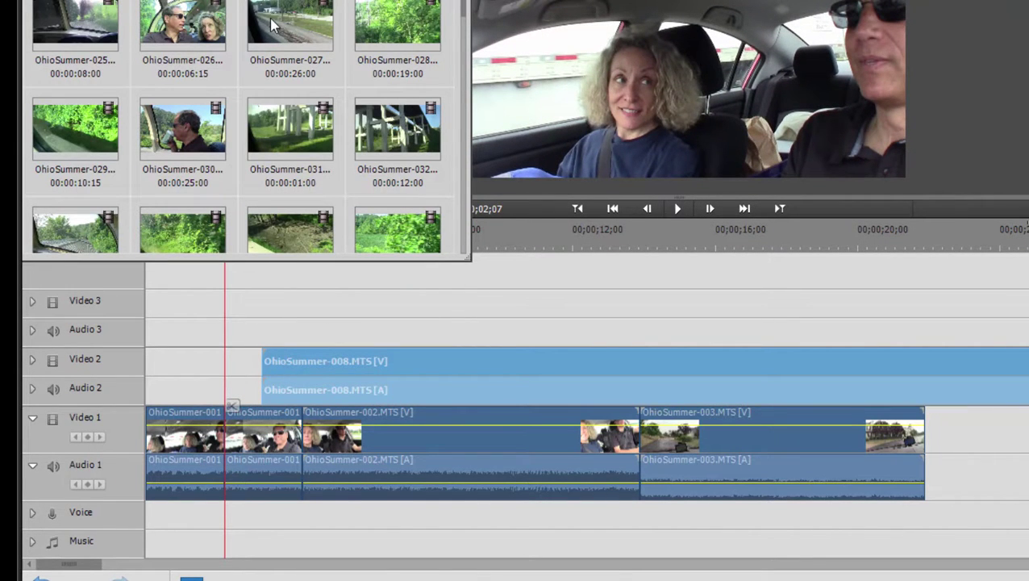
drag(271, 24, 231, 307)
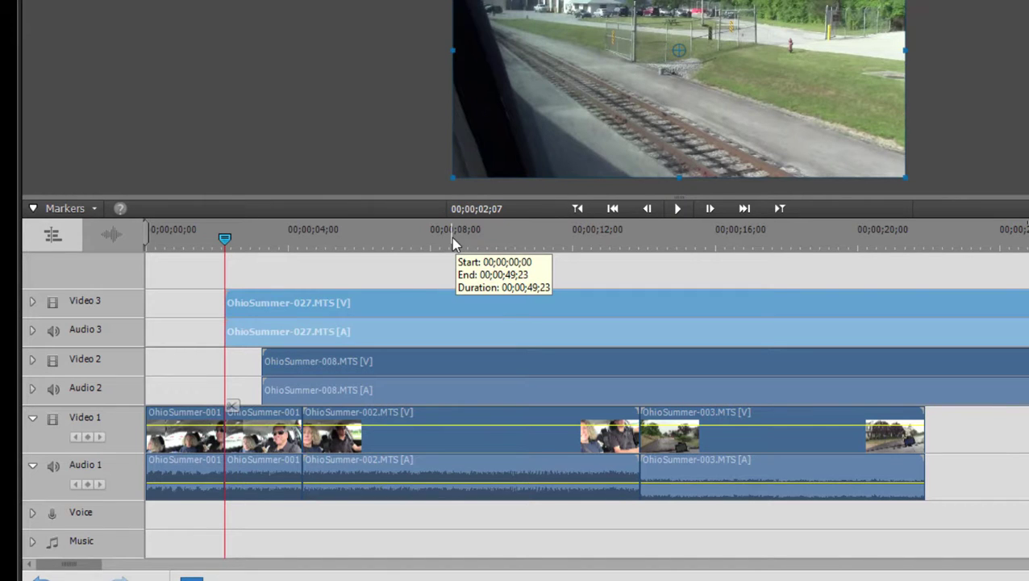
Split the clips on every track at the playhead near 00;00;08;17.
click(450, 237)
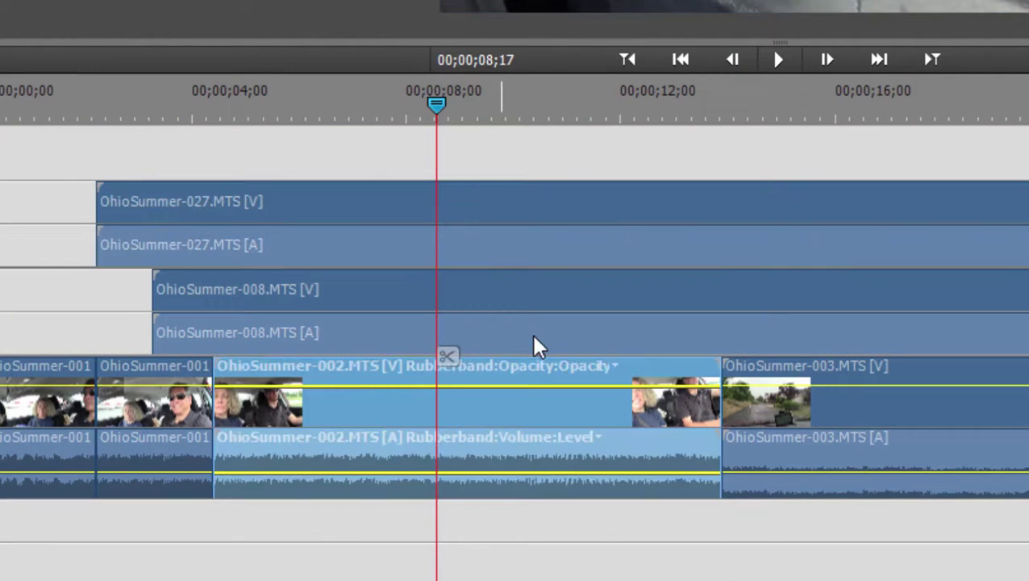
click(550, 458)
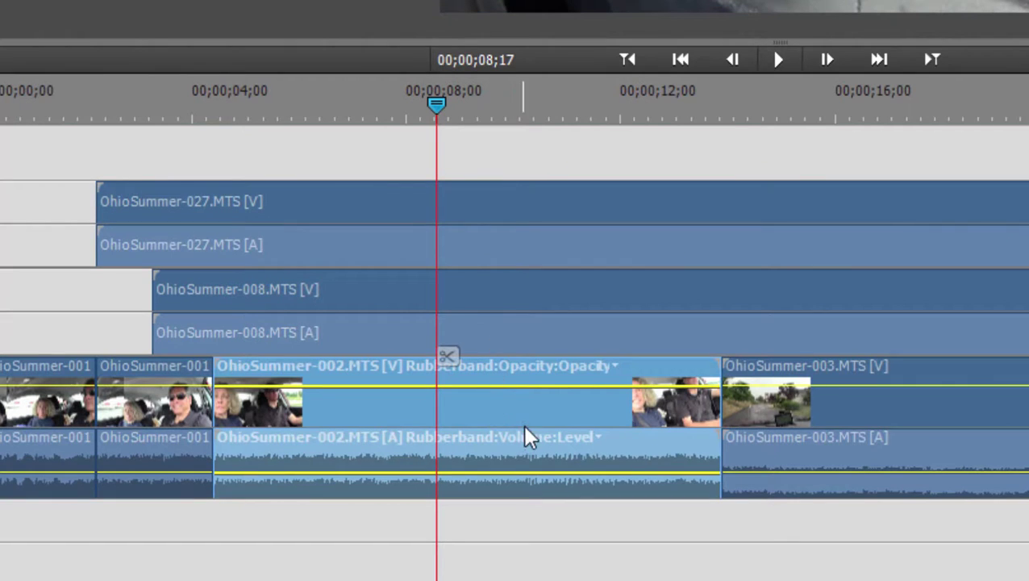
click(562, 537)
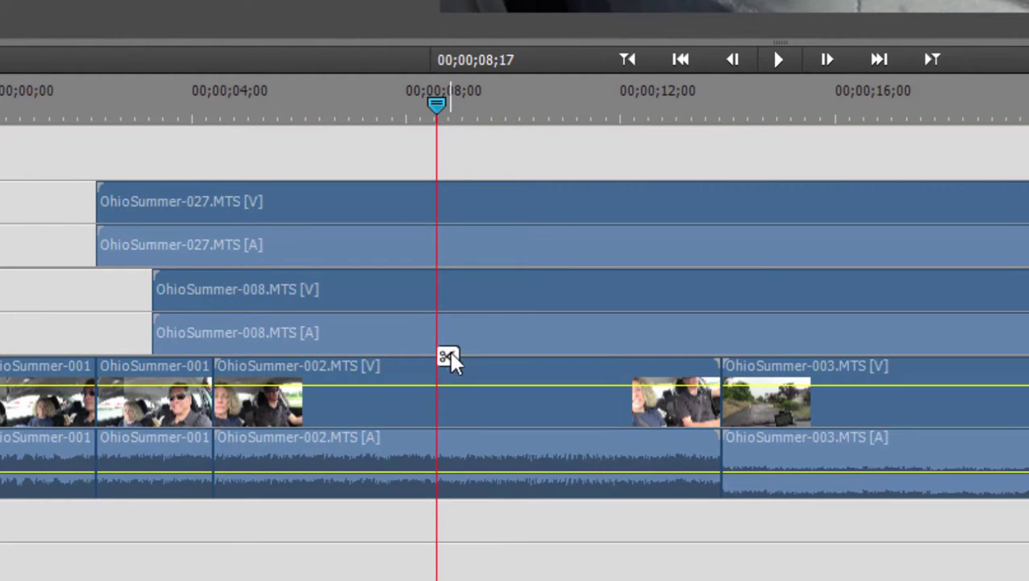
click(448, 357)
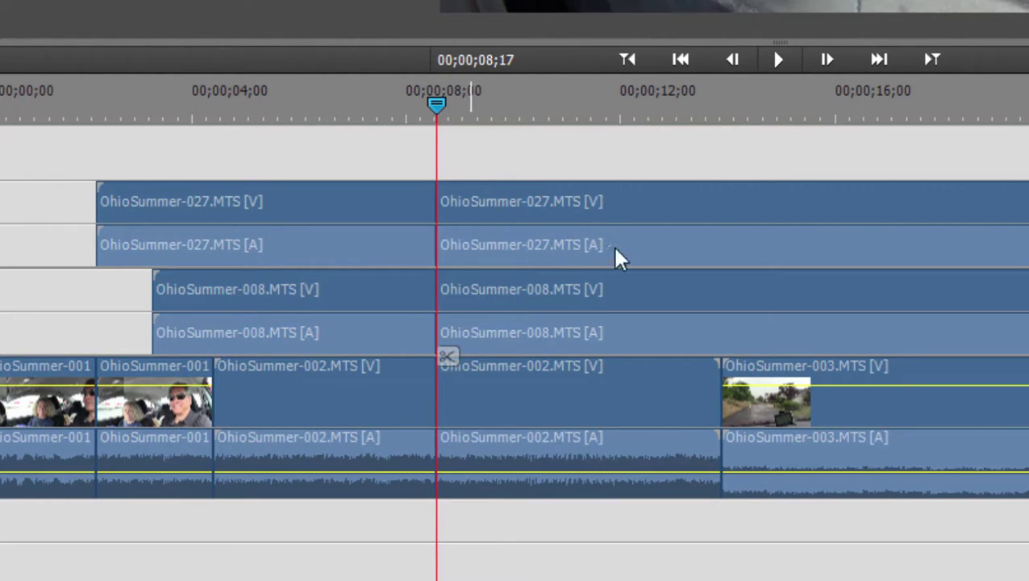
Undo the all-track split and split only OhioSummer-002 at 00;00;10;00.
click(513, 120)
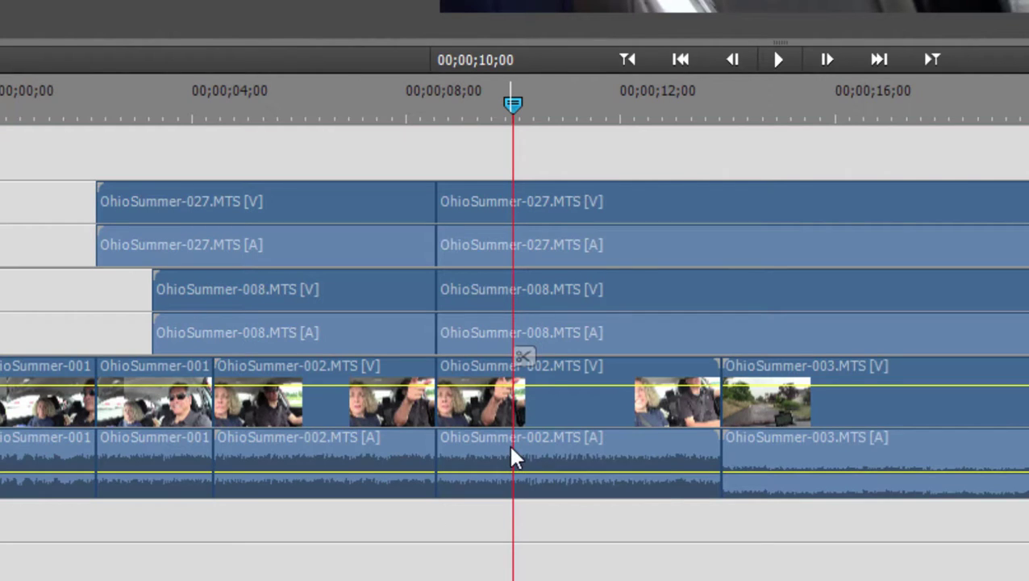
key(ctrl+z)
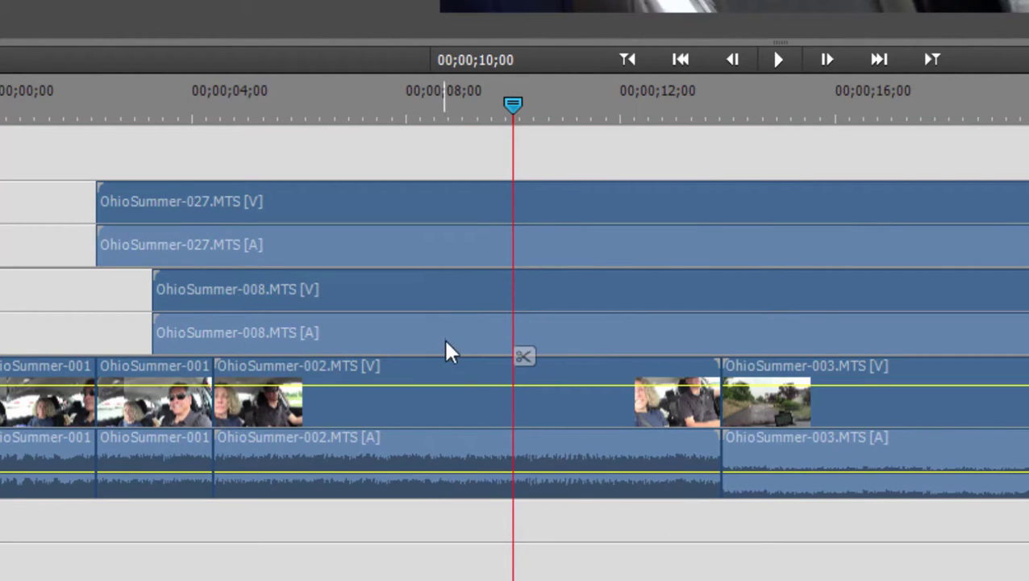
click(430, 378)
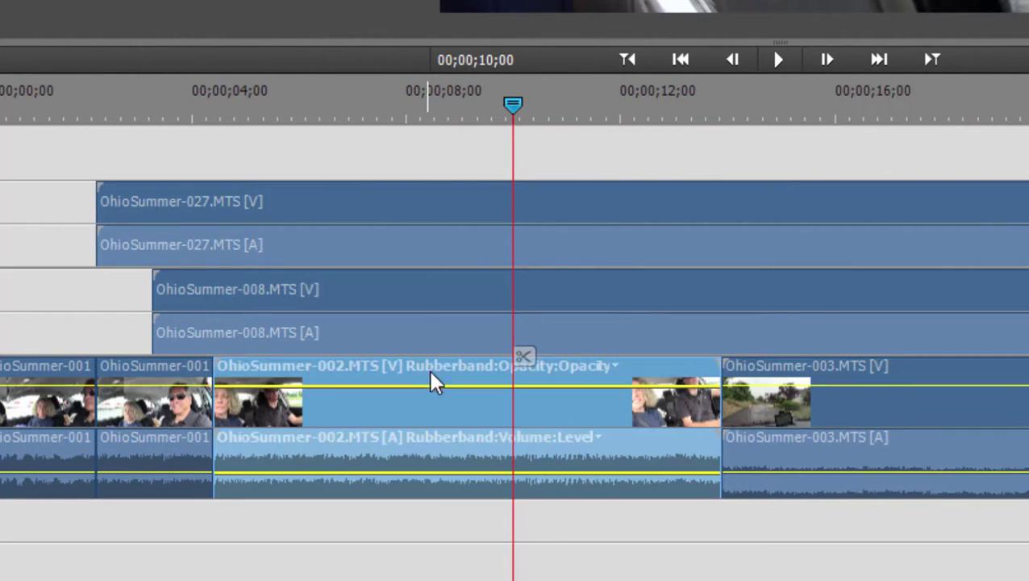
click(523, 357)
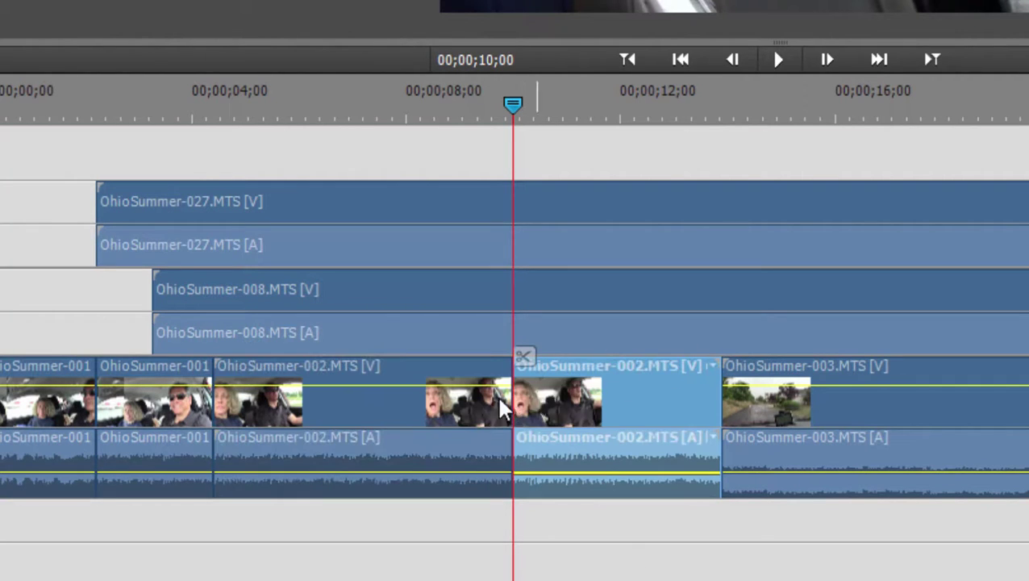
click(373, 401)
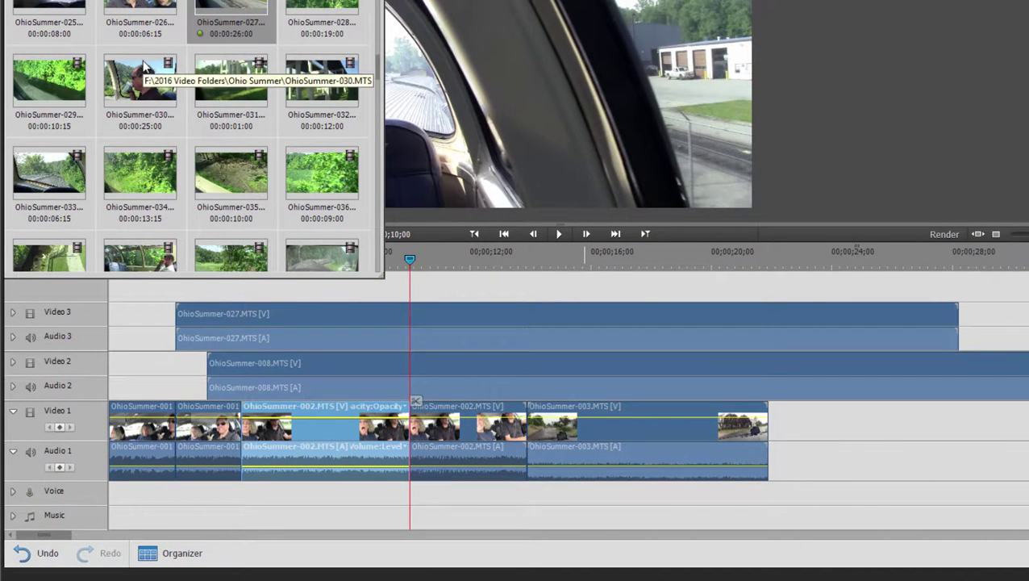
Insert OhioSummer-030 into Video 1 at 00;00;10;00 and zoom out to view it.
drag(143, 66, 411, 457)
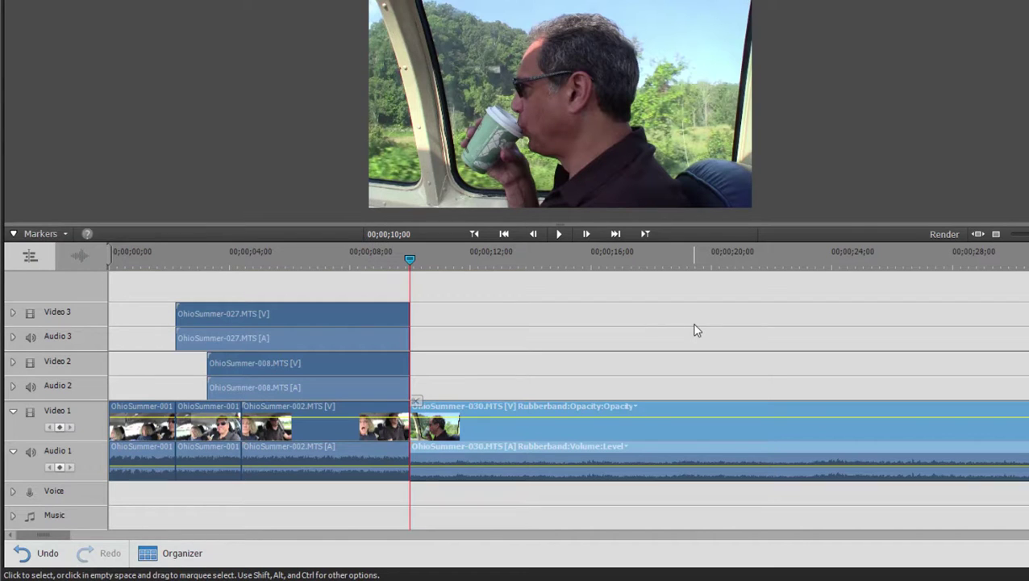
key(minus)
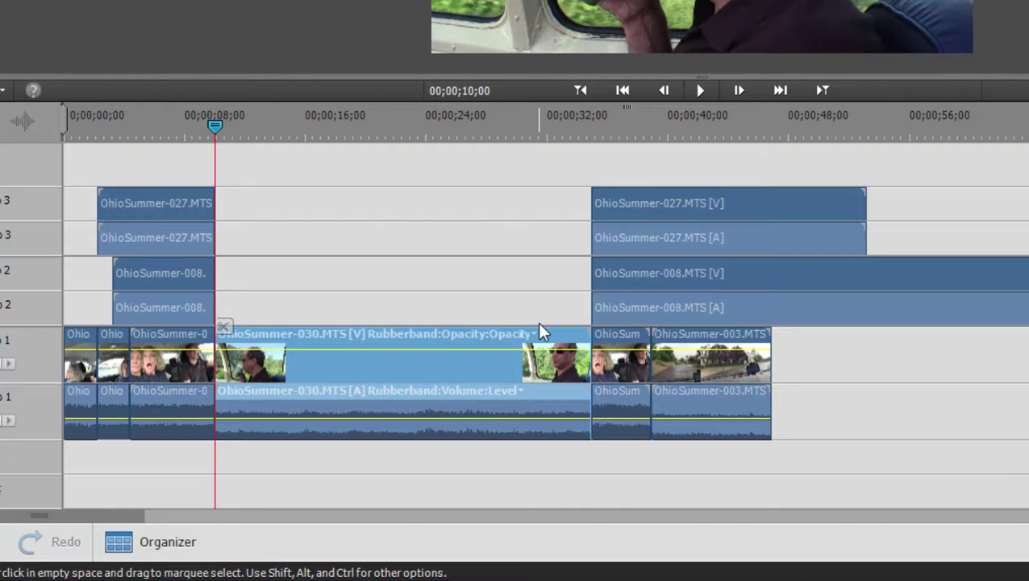
Undo the insert, then insert OhioSummer-030 into Video 1 again so 027 and 008 stay whole.
key(ctrl+z)
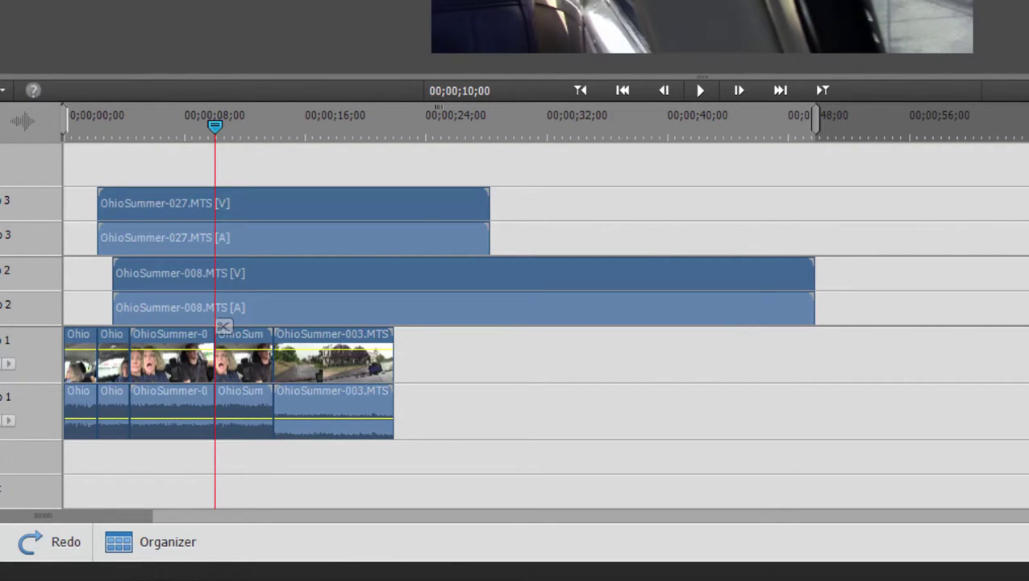
drag(141, 32, 242, 375)
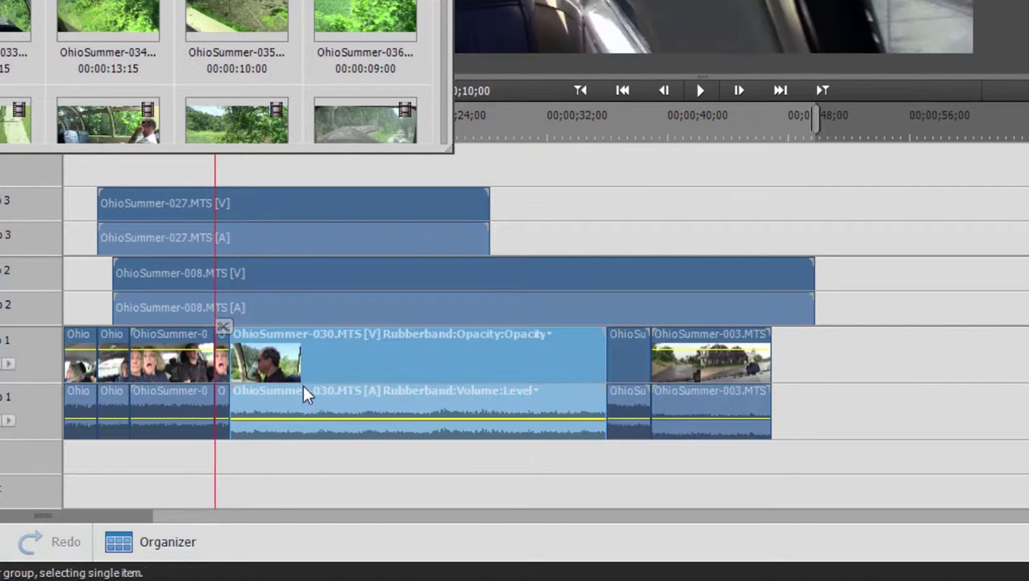